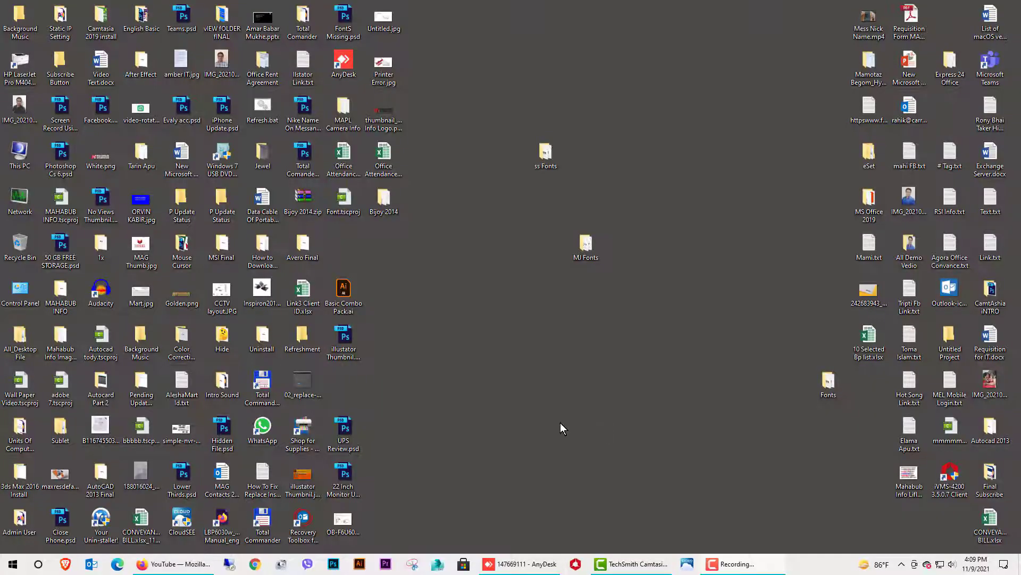
- Launch Outlook from the taskbar and open the Outlook Options dialog from the File menu
click(91, 565)
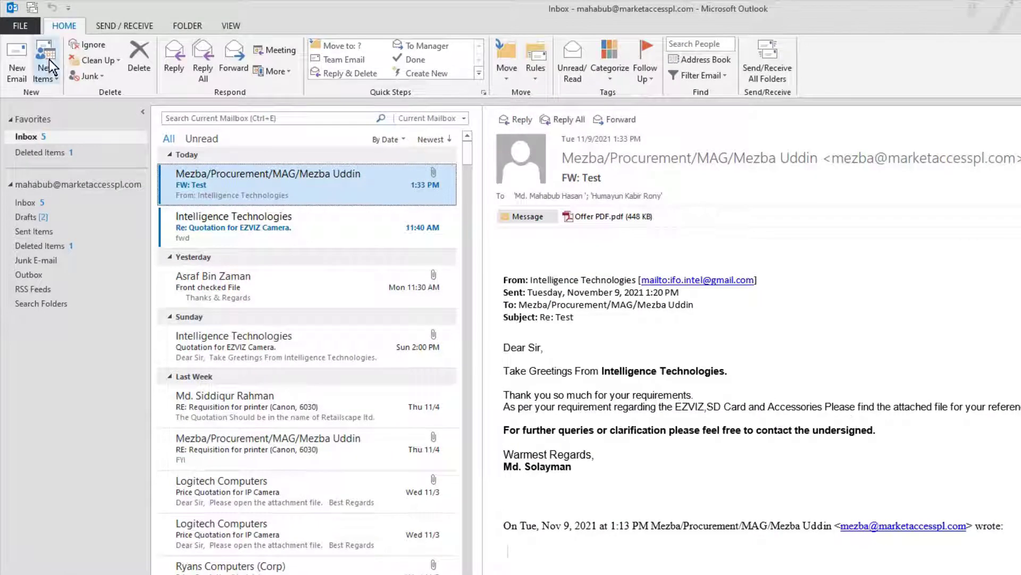
click(16, 27)
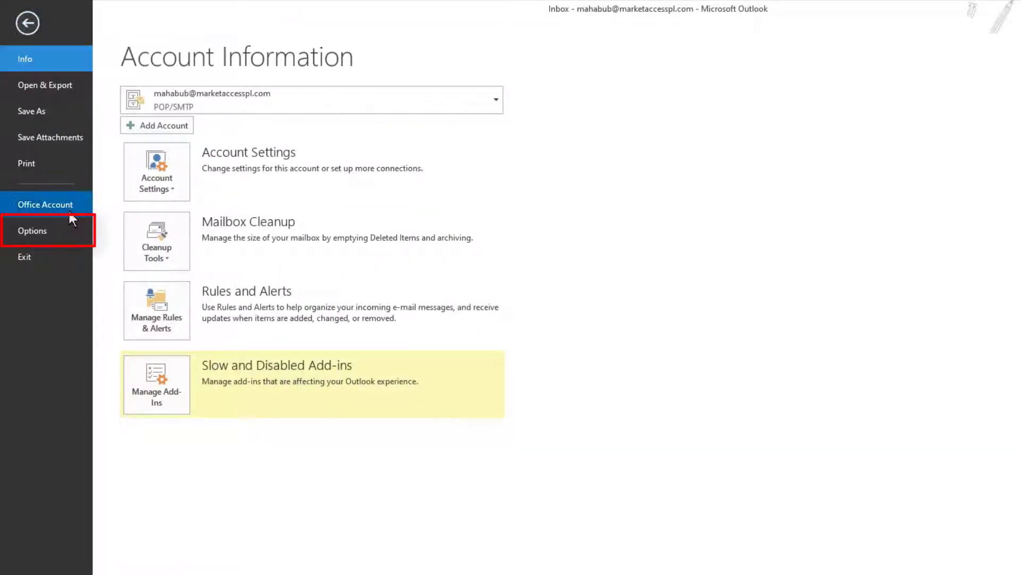
click(65, 230)
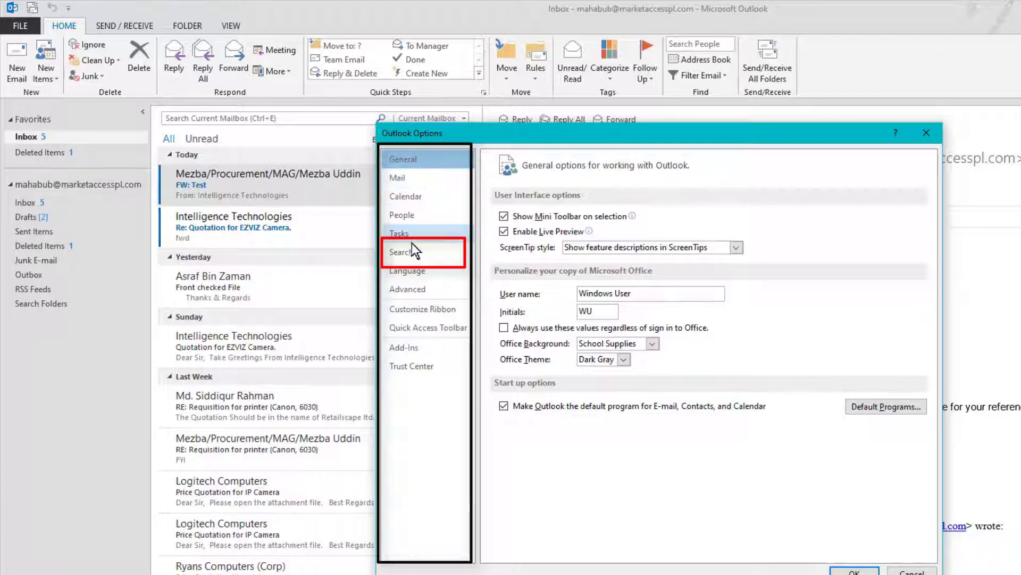
- Open Windows Indexing Options from the Search page of Outlook Options
click(440, 255)
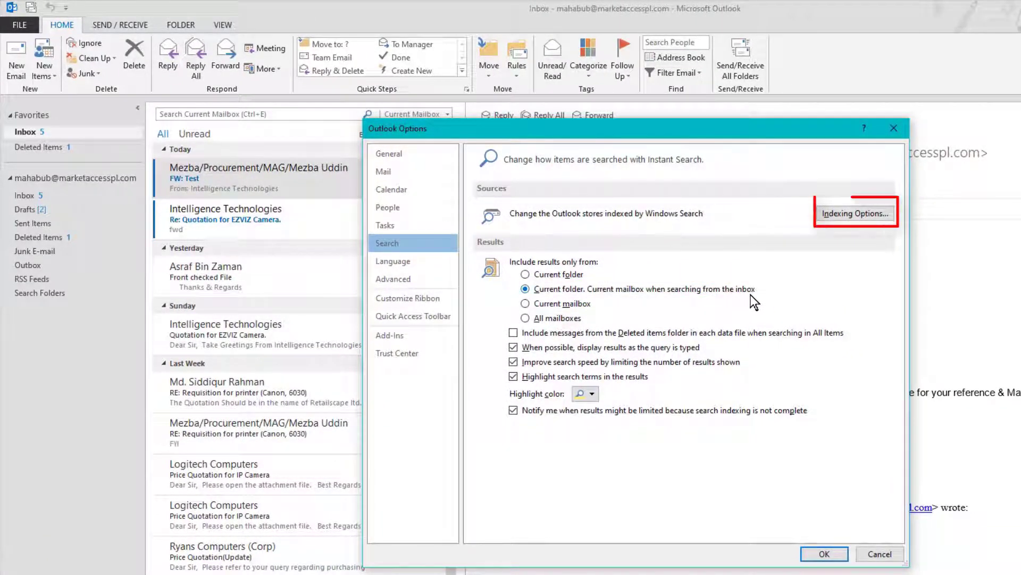
click(889, 213)
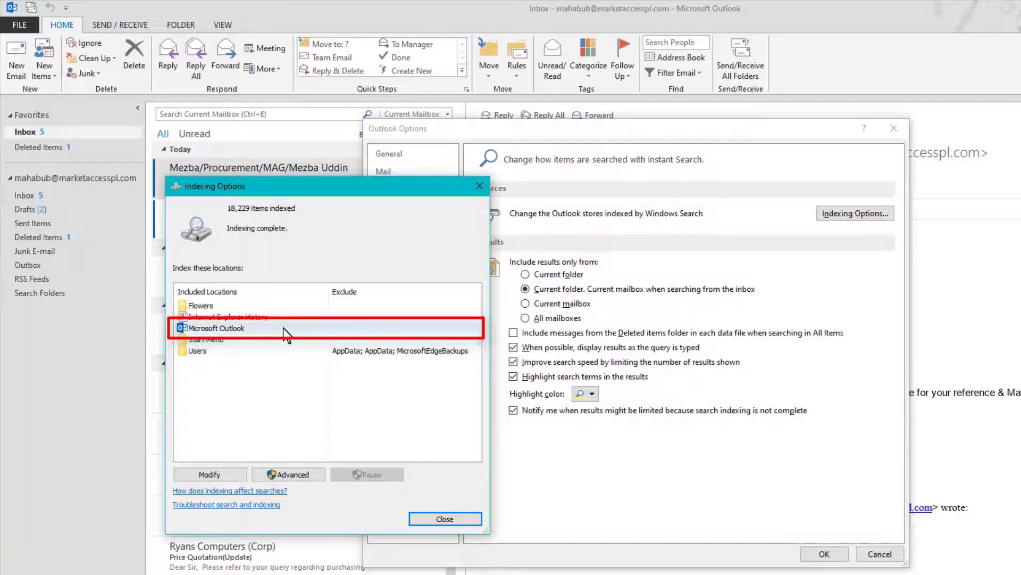
- Select Microsoft Outlook among indexed locations and confirm a rebuild of the search index
click(306, 333)
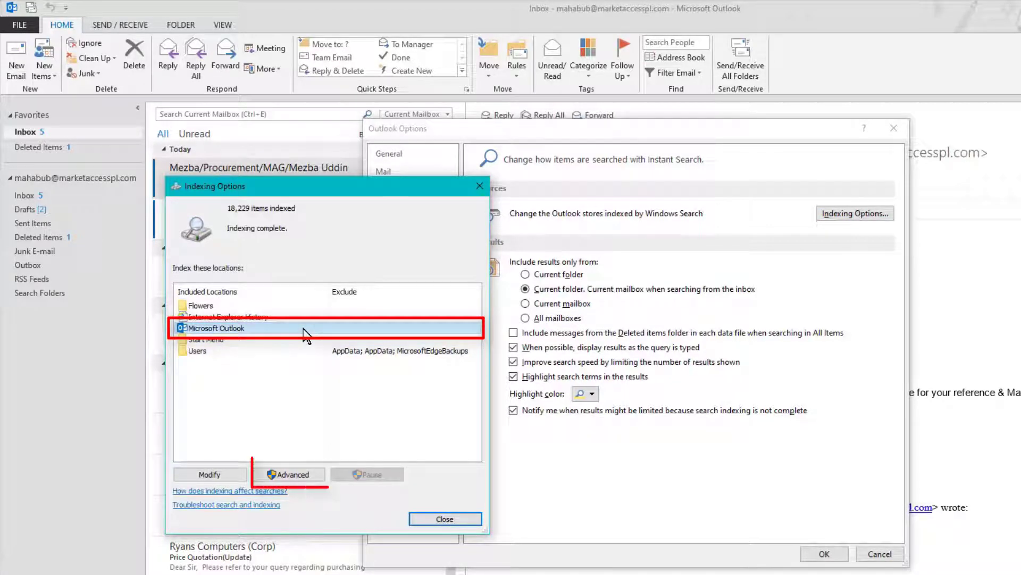
click(312, 475)
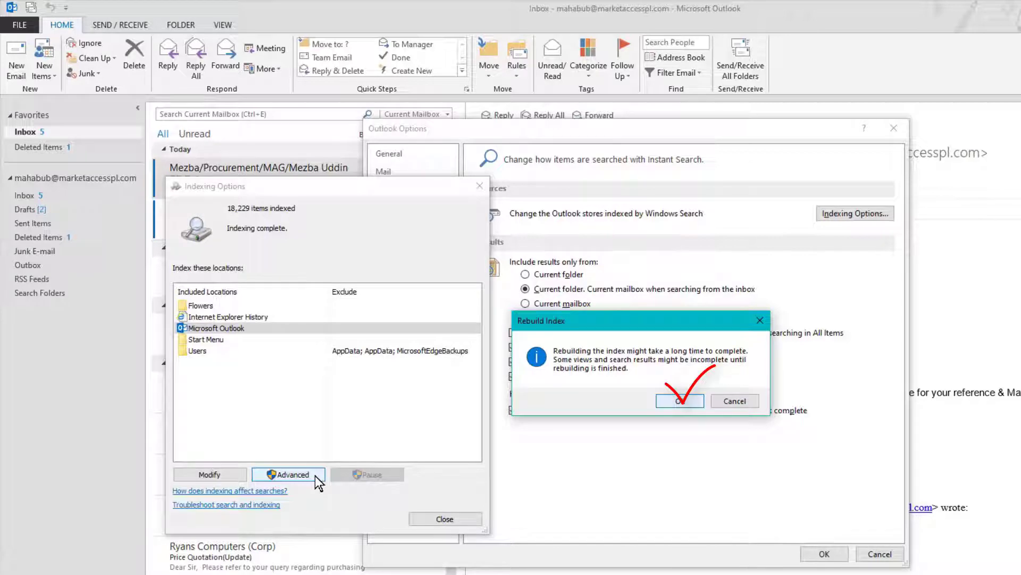
key(Return)
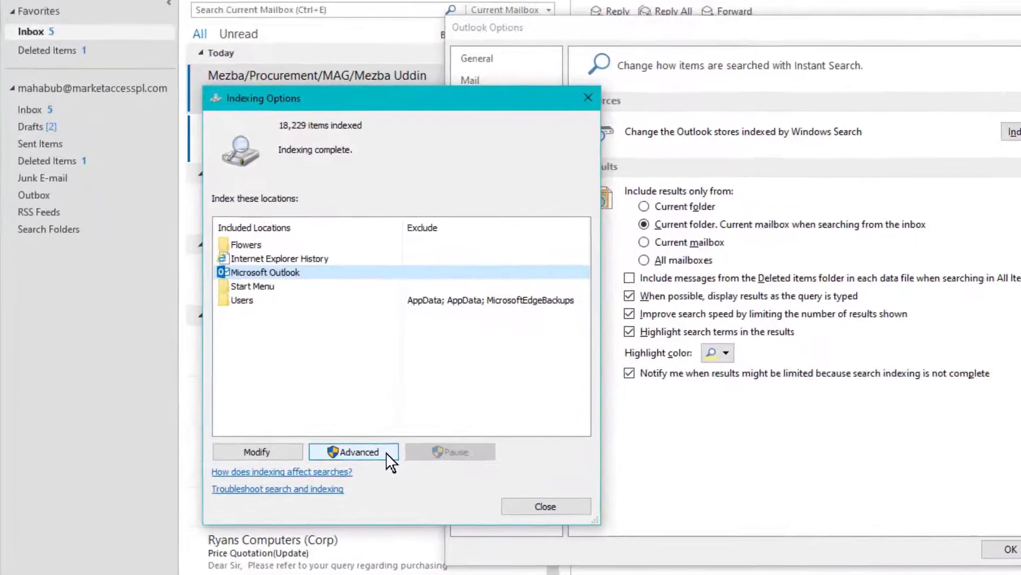